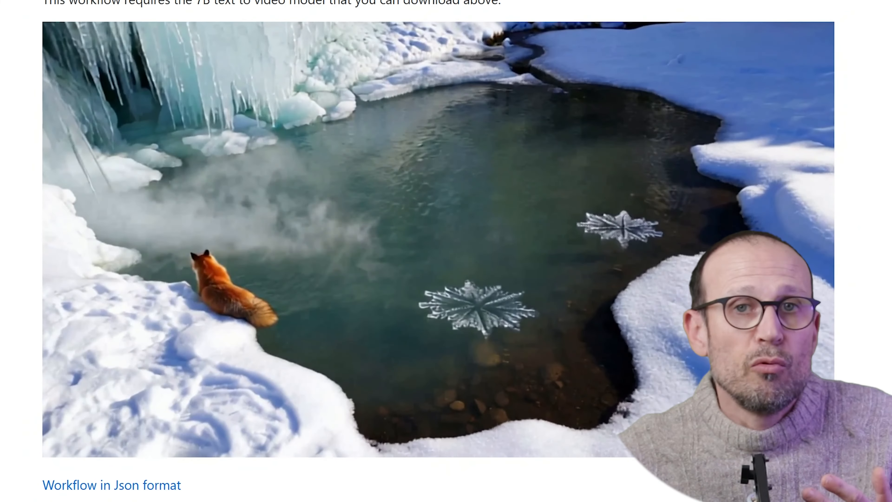
- Skim the ComfyUI blog post on Nvidia Cosmos support and open its linked Nvidia Cosmos examples page
{"action": "scroll", "coordinate": [439, 246], "scroll_direction": "down", "scroll_amount": 4}
{"action": "scroll", "coordinate": [440, 246], "scroll_direction": "down", "scroll_amount": 5}
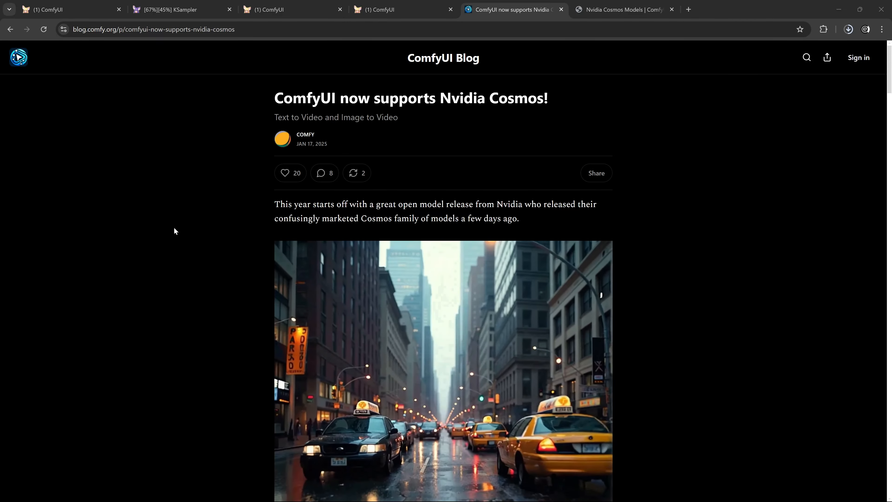
{"action": "scroll", "coordinate": [197, 214], "scroll_direction": "down", "scroll_amount": 5}
{"action": "scroll", "coordinate": [198, 215], "scroll_direction": "down", "scroll_amount": 20}
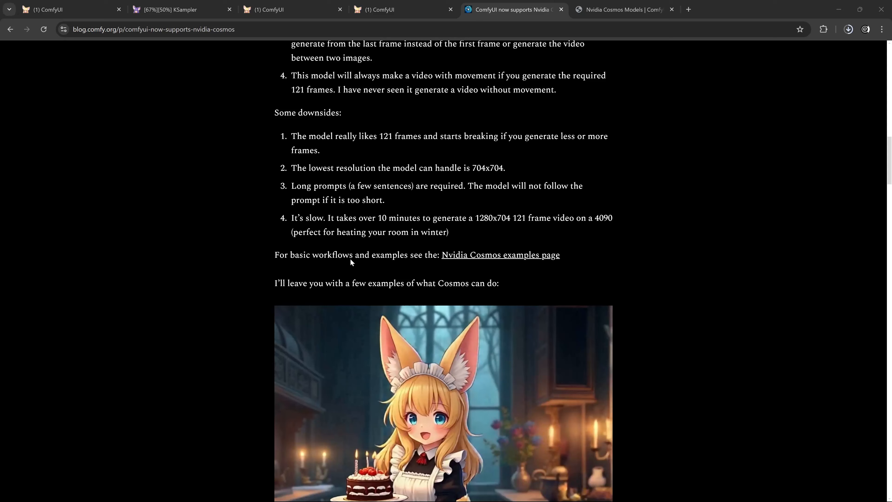
{"action": "left_click", "coordinate": [461, 255]}
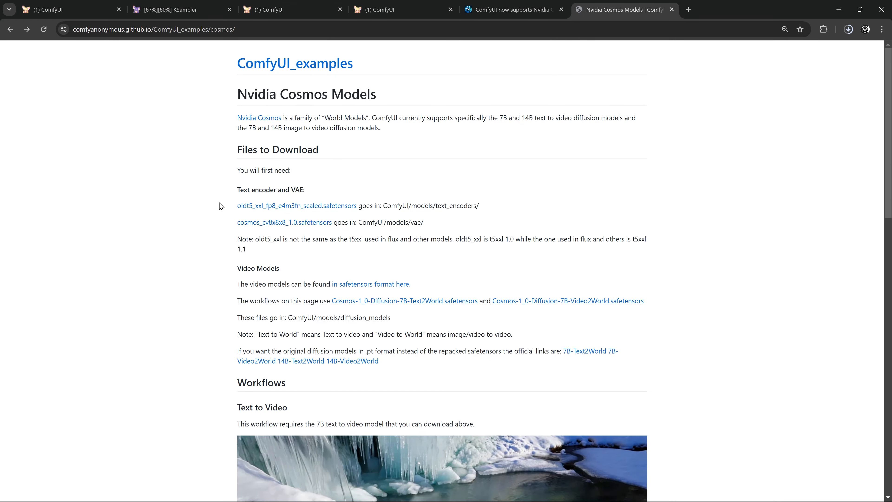
- Read the destination folders for the text encoder, VAE and video models, highlighting the diffusion models folder path
{"action": "left_click_drag", "start_coordinate": [480, 206], "coordinate": [383, 206]}
{"action": "left_click", "coordinate": [443, 216]}
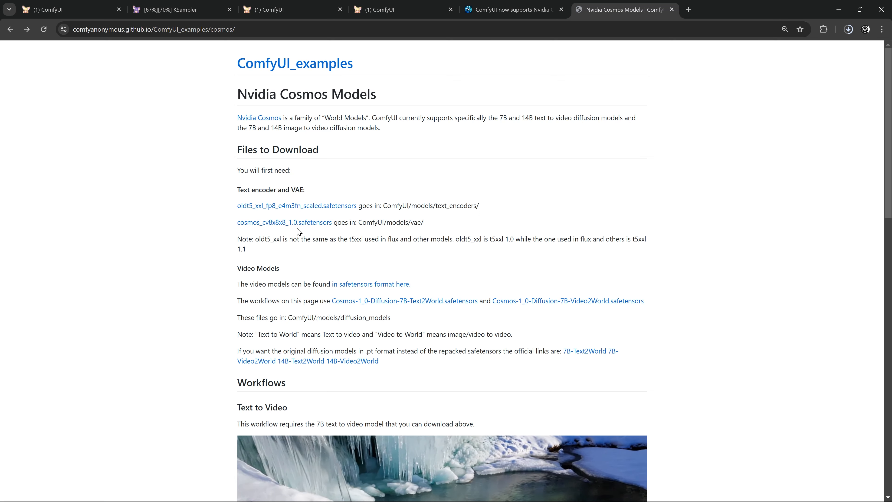
{"action": "scroll", "coordinate": [197, 242], "scroll_direction": "down", "scroll_amount": 1}
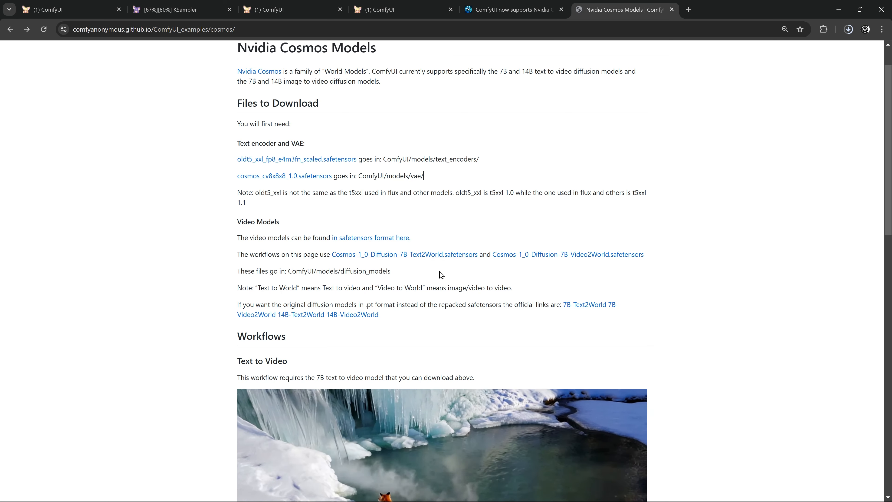
{"action": "left_click_drag", "start_coordinate": [404, 274], "coordinate": [291, 274]}
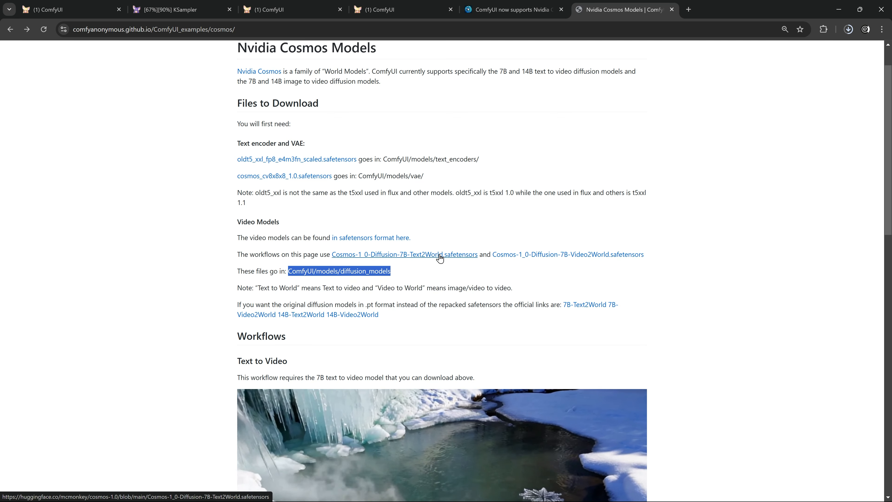
- Open the Cosmos-1_0-Diffusion-7B-Text2World.safetensors page on Hugging Face and view the repository's full file list
{"action": "left_click", "coordinate": [440, 259]}
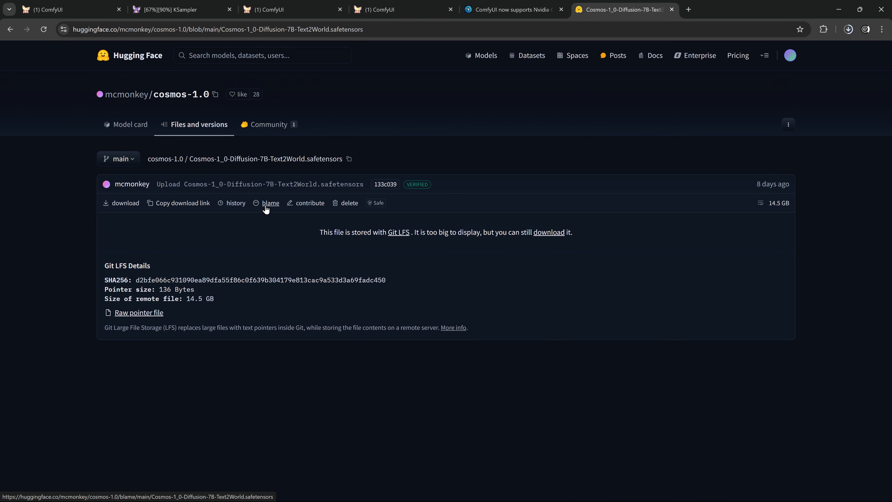
{"action": "left_click", "coordinate": [191, 127]}
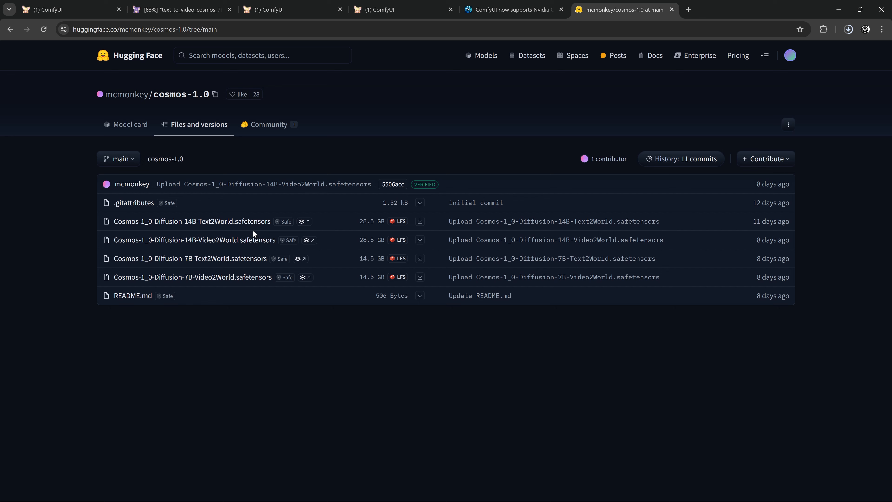
- Return to the ComfyUI examples page and look over the Text to Video and Image to Video workflow sections
{"action": "scroll", "coordinate": [139, 160], "scroll_direction": "down", "scroll_amount": 5}
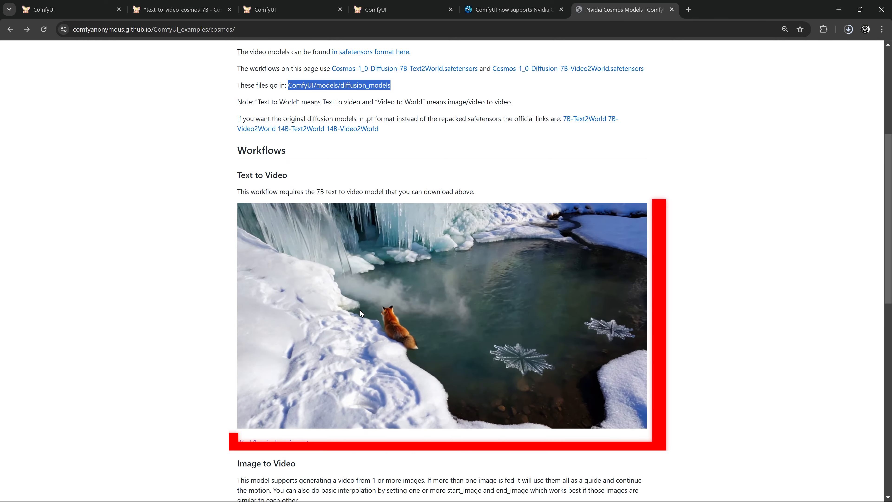
{"action": "scroll", "coordinate": [360, 309], "scroll_direction": "down", "scroll_amount": 8}
{"action": "scroll", "coordinate": [399, 320], "scroll_direction": "down", "scroll_amount": 3}
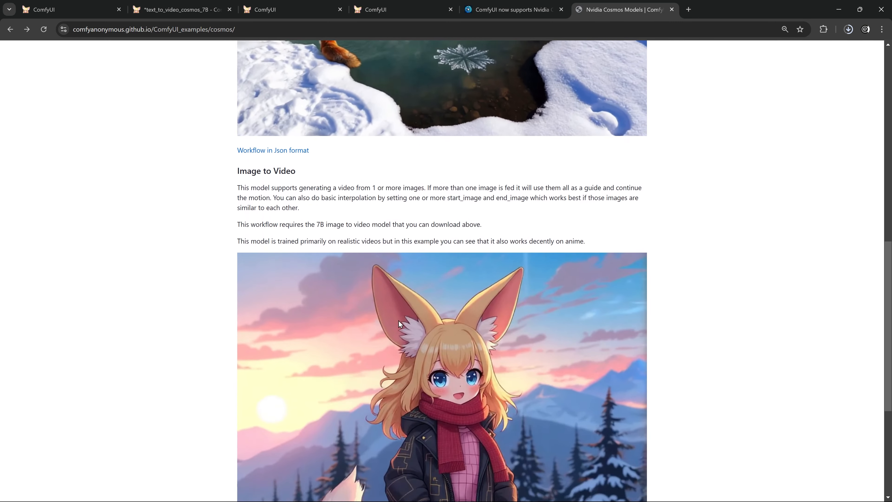
{"action": "scroll", "coordinate": [400, 316], "scroll_direction": "up", "scroll_amount": 14}
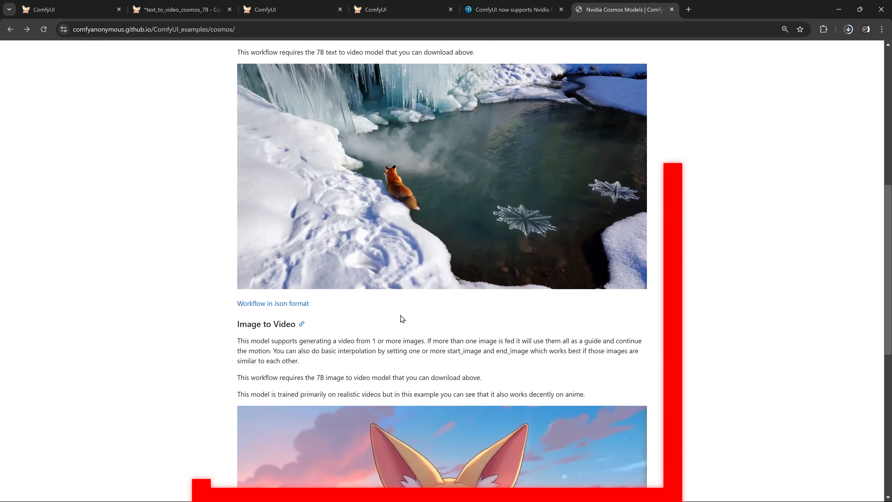
{"action": "scroll", "coordinate": [398, 297], "scroll_direction": "down", "scroll_amount": 4}
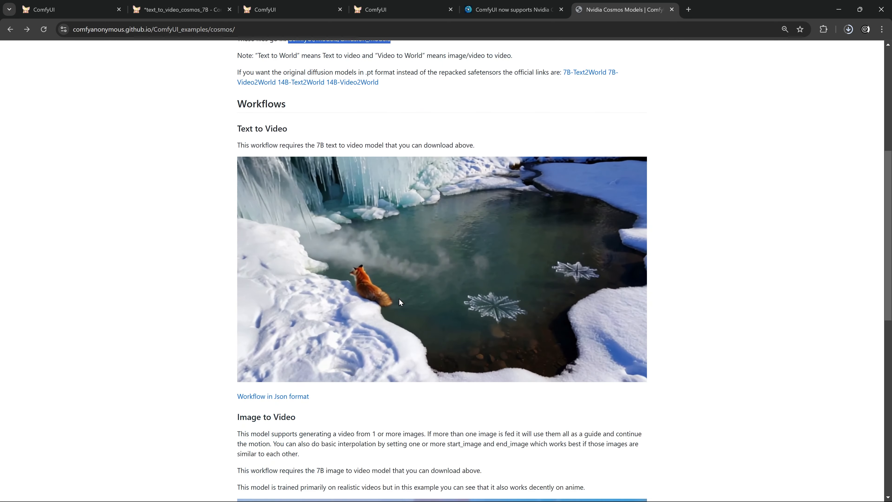
{"action": "scroll", "coordinate": [399, 299], "scroll_direction": "down", "scroll_amount": 3}
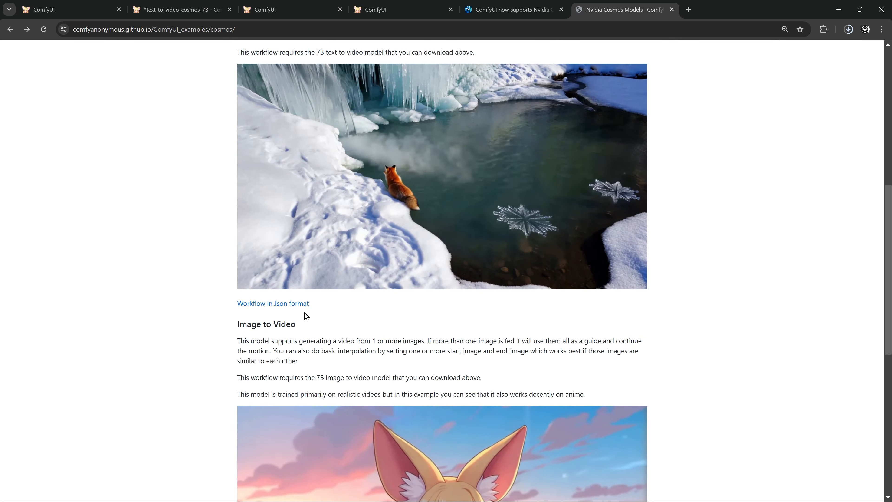
{"action": "scroll", "coordinate": [377, 319], "scroll_direction": "up", "scroll_amount": 4}
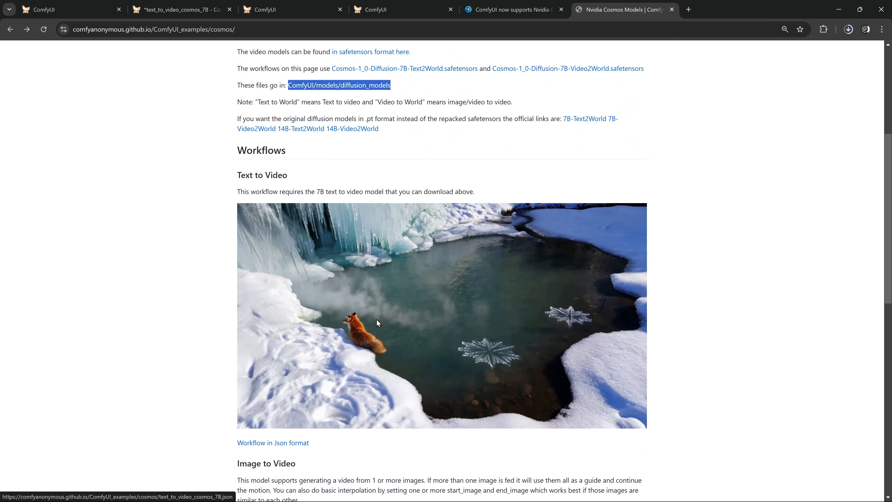
- Switch to the ComfyUI text-to-video workflow, move the Load Diffusion Model node away from its neighbouring node and widen it
{"action": "left_click_drag", "start_coordinate": [437, 318], "coordinate": [286, 12]}
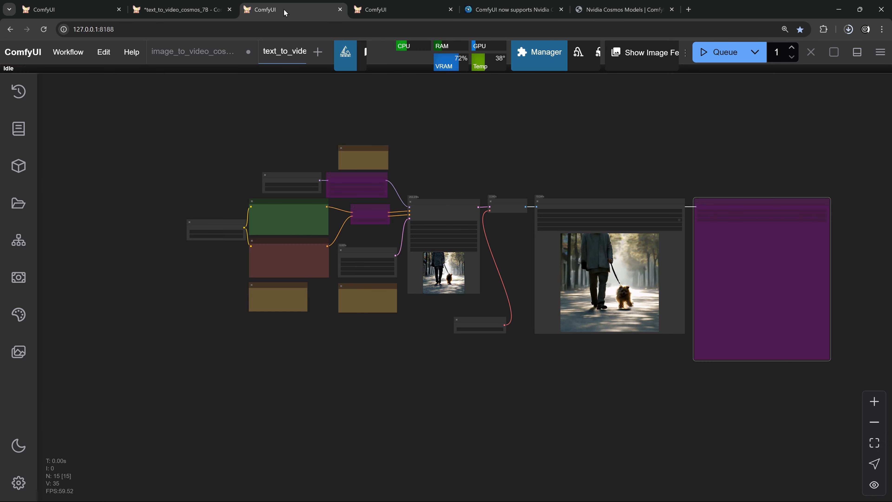
{"action": "scroll", "coordinate": [237, 211], "scroll_direction": "up", "scroll_amount": 10}
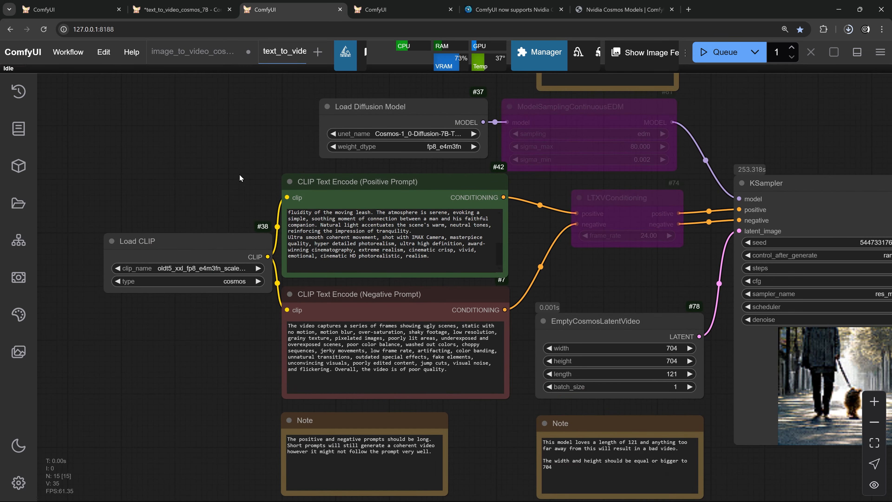
{"action": "left_click_drag", "start_coordinate": [252, 106], "coordinate": [189, 148]}
{"action": "scroll", "coordinate": [328, 151], "scroll_direction": "up", "scroll_amount": 3}
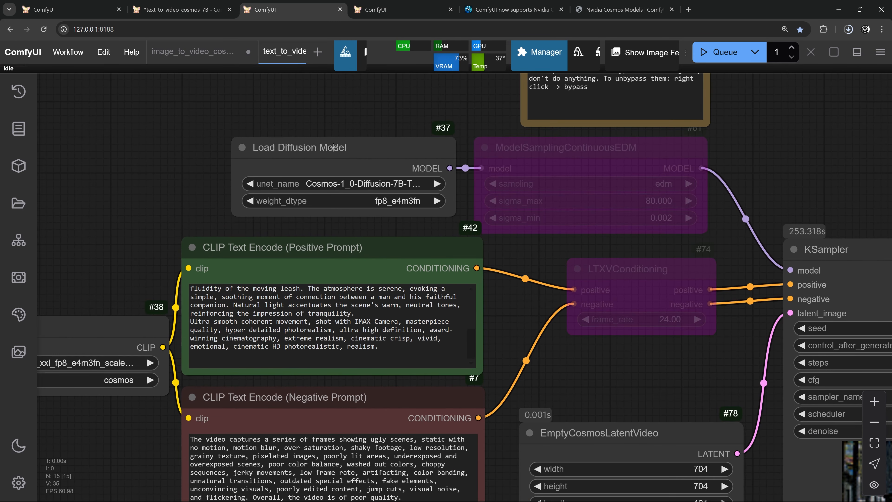
{"action": "left_click_drag", "start_coordinate": [363, 148], "coordinate": [309, 151]}
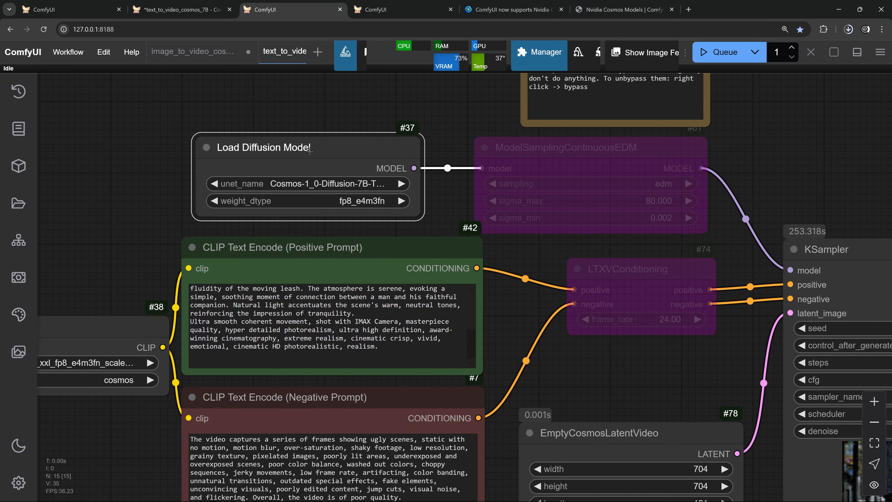
{"action": "left_click", "coordinate": [221, 201]}
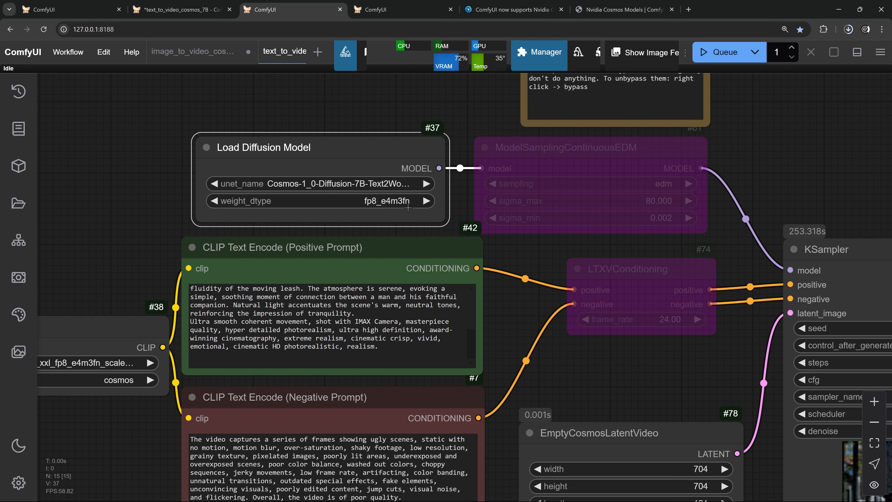
- Move the Load CLIP node farther from the prompt nodes and enlarge it to show more of the clip name
{"action": "scroll", "coordinate": [408, 208], "scroll_direction": "left", "scroll_amount": 7}
{"action": "scroll", "coordinate": [408, 208], "scroll_direction": "down", "scroll_amount": 3}
{"action": "left_click_drag", "start_coordinate": [327, 224], "coordinate": [274, 220]}
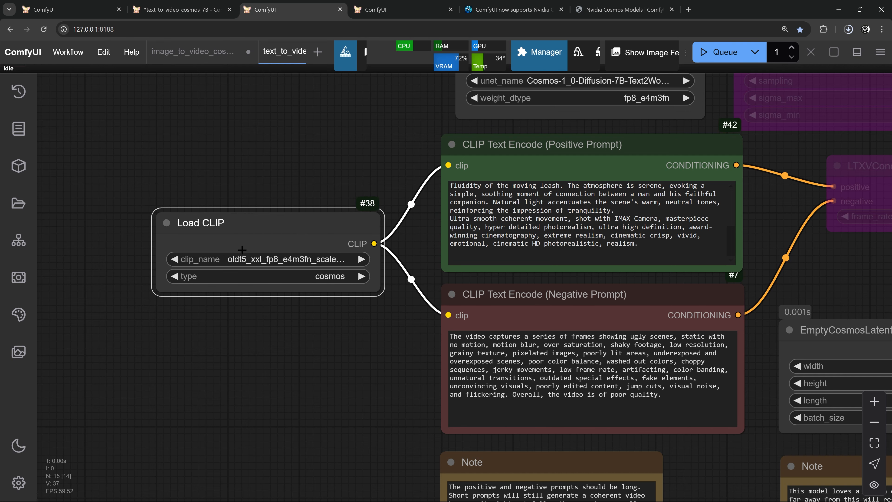
{"action": "left_click_drag", "start_coordinate": [383, 294], "coordinate": [415, 301]}
{"action": "scroll", "coordinate": [291, 332], "scroll_direction": "down", "scroll_amount": 2}
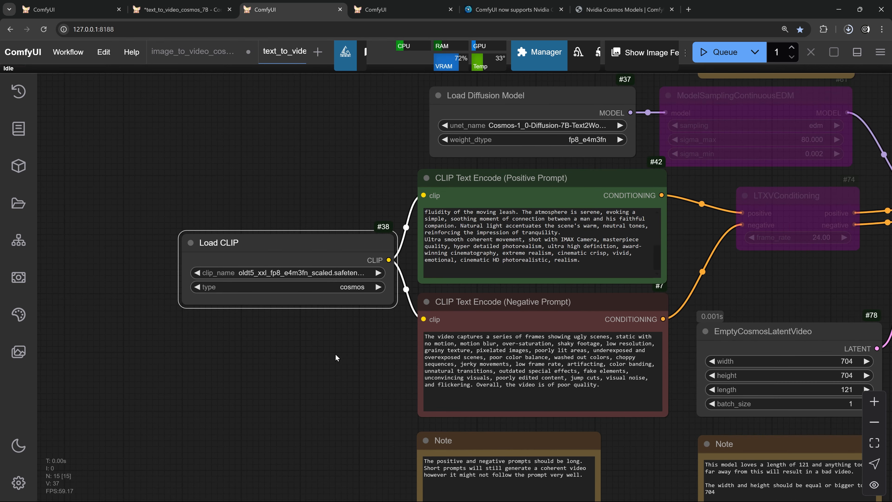
- Move the Load VAE node closer beneath the KSampler node
{"action": "left_click_drag", "start_coordinate": [335, 354], "coordinate": [230, 319]}
{"action": "left_click_drag", "start_coordinate": [671, 272], "coordinate": [358, 331]}
{"action": "left_click_drag", "start_coordinate": [732, 488], "coordinate": [558, 133]}
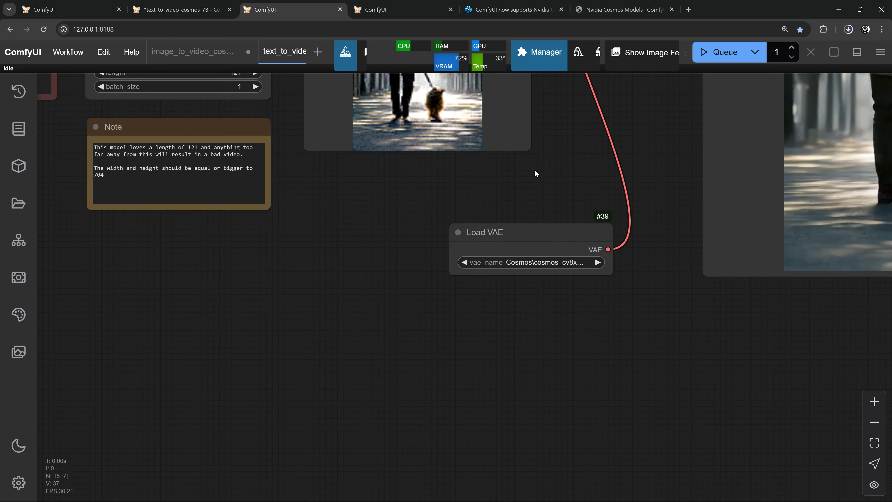
{"action": "scroll", "coordinate": [556, 270], "scroll_direction": "up", "scroll_amount": 2}
{"action": "scroll", "coordinate": [347, 254], "scroll_direction": "down", "scroll_amount": 6}
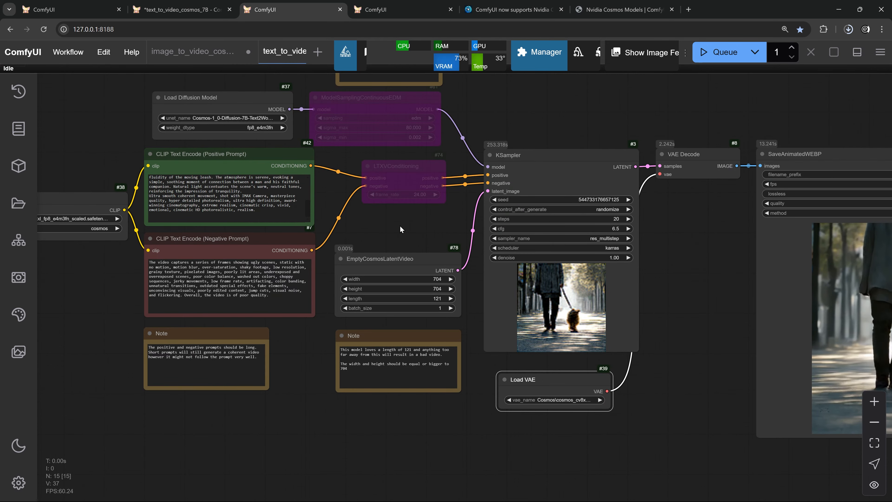
- Examine the EmptyCosmosLatentVideo dimensions and length, the positive and negative prompts, and the note about prompt length
{"action": "left_click_drag", "start_coordinate": [400, 225], "coordinate": [451, 299]}
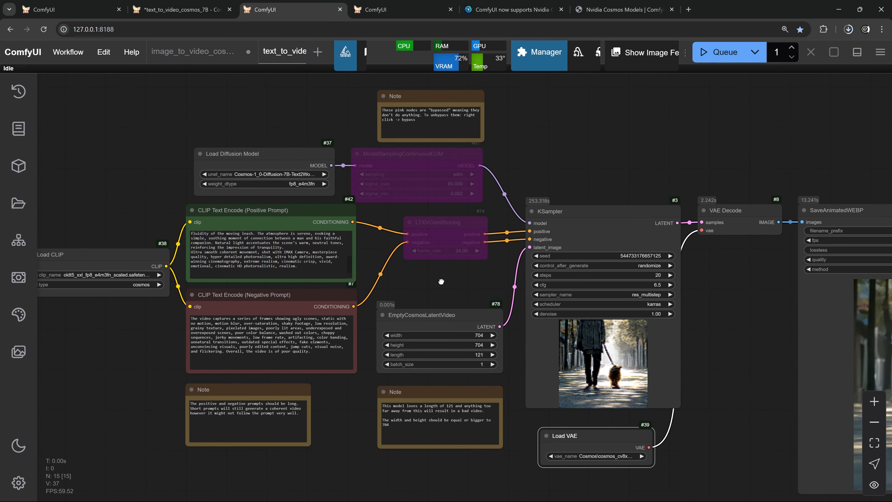
{"action": "scroll", "coordinate": [441, 225], "scroll_direction": "up", "scroll_amount": 8}
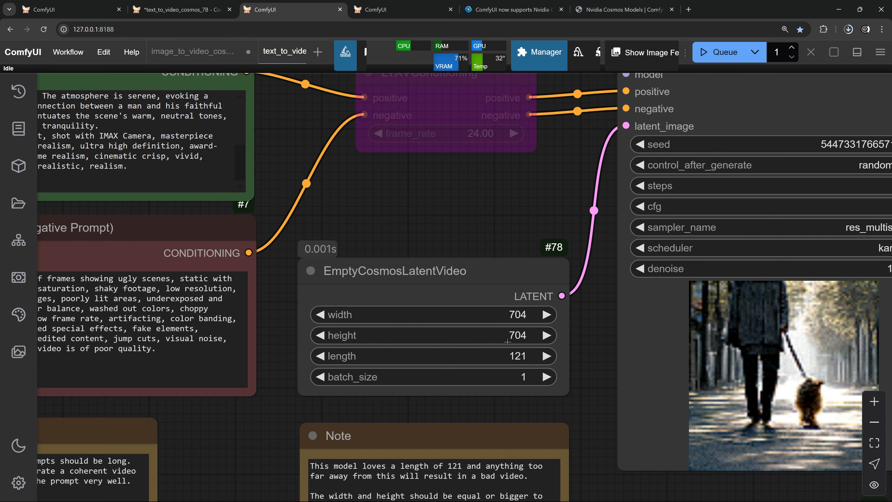
{"action": "scroll", "coordinate": [401, 204], "scroll_direction": "down", "scroll_amount": 2}
{"action": "left_click_drag", "start_coordinate": [401, 204], "coordinate": [647, 229]}
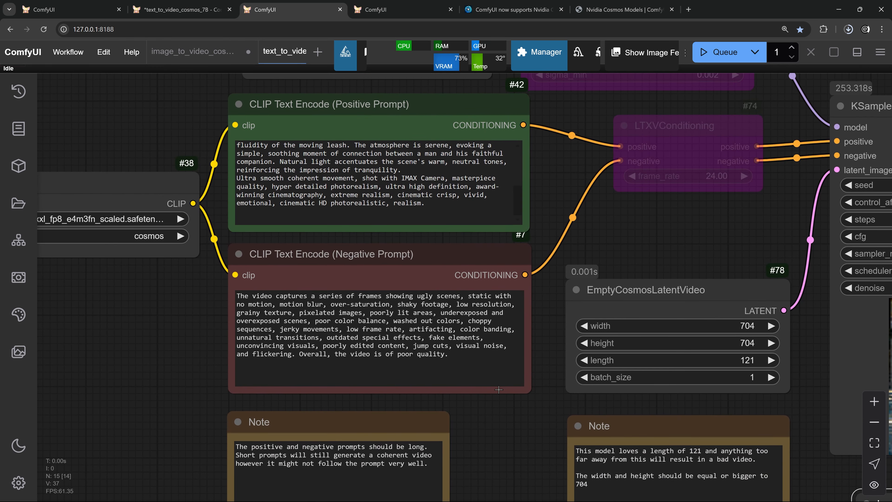
{"action": "left_click_drag", "start_coordinate": [496, 415], "coordinate": [519, 324]}
{"action": "left_click", "coordinate": [458, 379]}
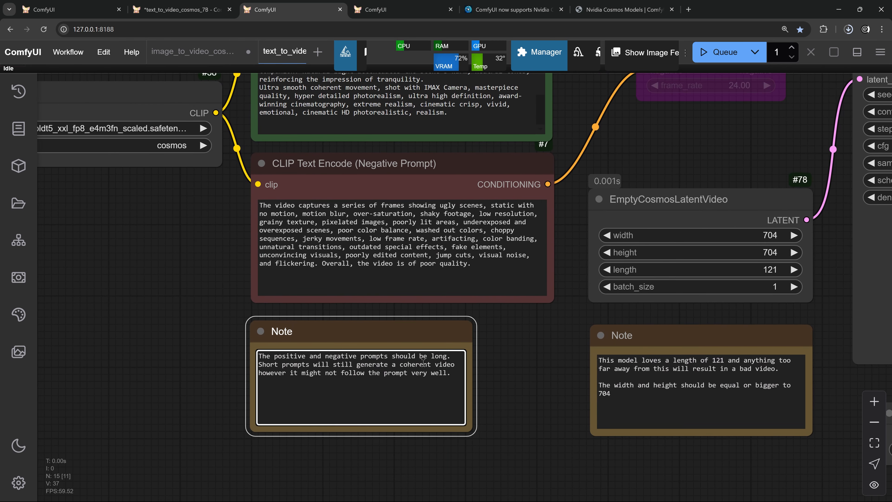
{"action": "scroll", "coordinate": [438, 360], "scroll_direction": "up", "scroll_amount": 4}
{"action": "scroll", "coordinate": [521, 262], "scroll_direction": "up", "scroll_amount": 5}
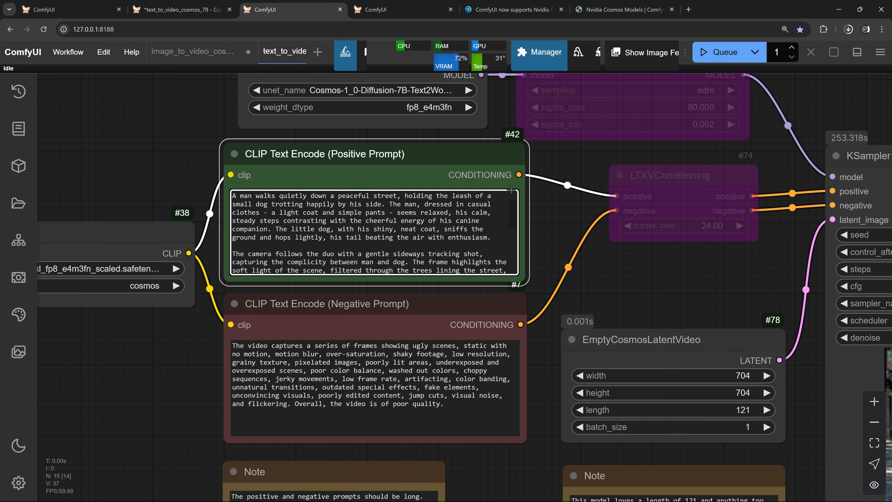
{"action": "scroll", "coordinate": [511, 190], "scroll_direction": "down", "scroll_amount": 3}
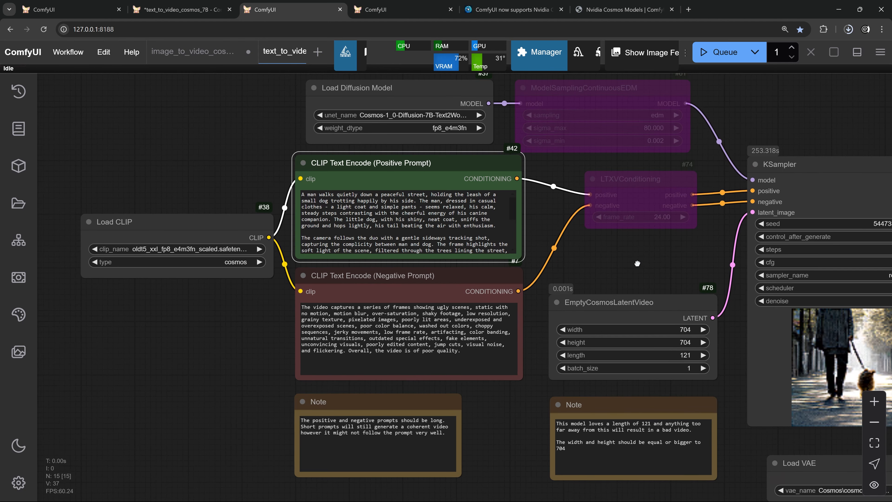
- Examine the KSampler settings and the video preview in the SaveAnimatedWEBP node of the text-to-video workflow
{"action": "left_click_drag", "start_coordinate": [649, 253], "coordinate": [387, 234]}
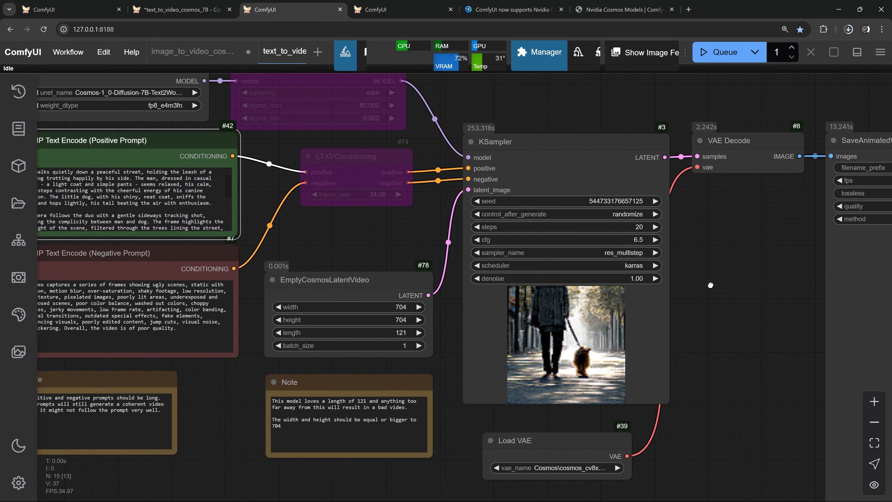
{"action": "scroll", "coordinate": [578, 280], "scroll_direction": "down", "scroll_amount": 2}
{"action": "left_click_drag", "start_coordinate": [587, 274], "coordinate": [337, 245]}
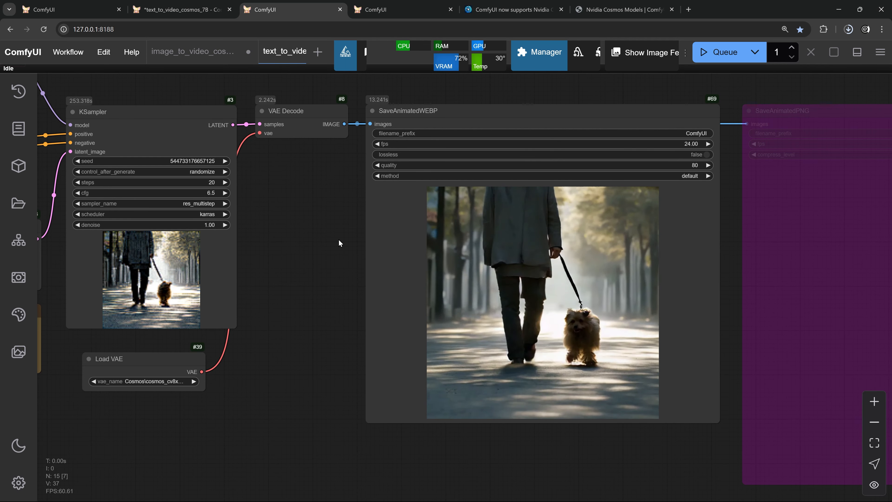
{"action": "left_click_drag", "start_coordinate": [316, 235], "coordinate": [648, 255]}
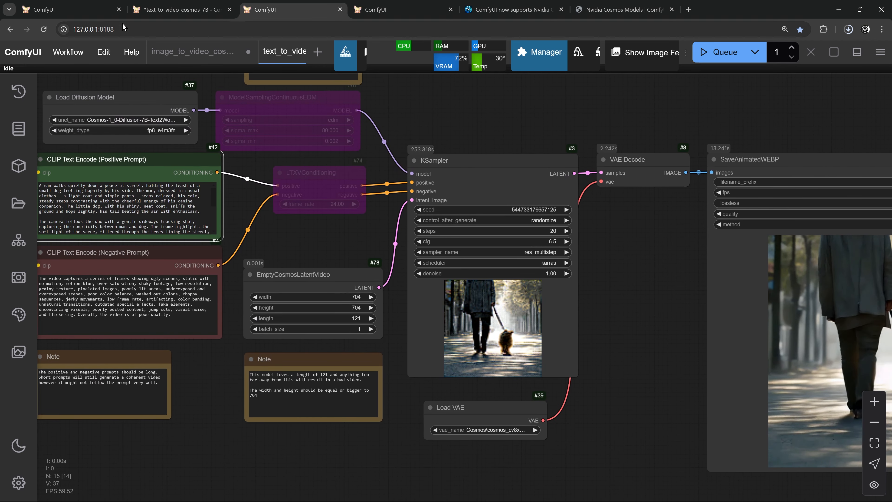
- Switch to the image-to-video workflow and examine its sampler, VAE and SaveAnimatedWEBP video preview
{"action": "left_click", "coordinate": [83, 9]}
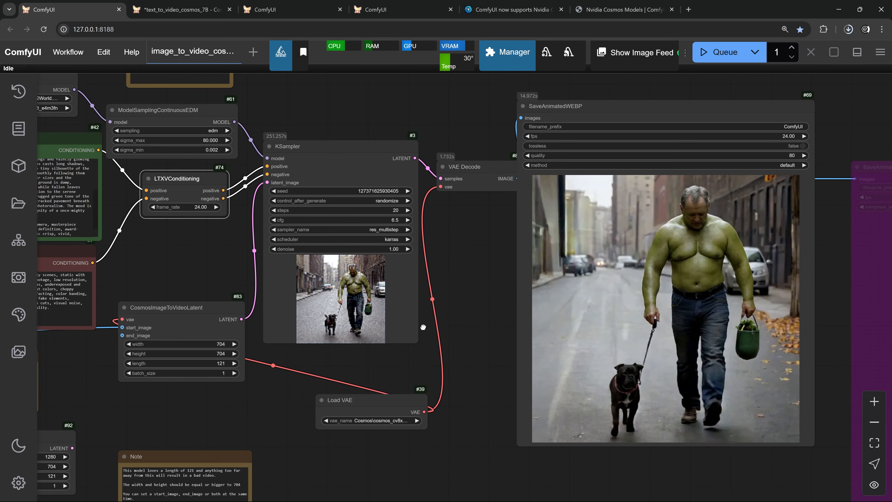
{"action": "left_click_drag", "start_coordinate": [422, 325], "coordinate": [306, 291]}
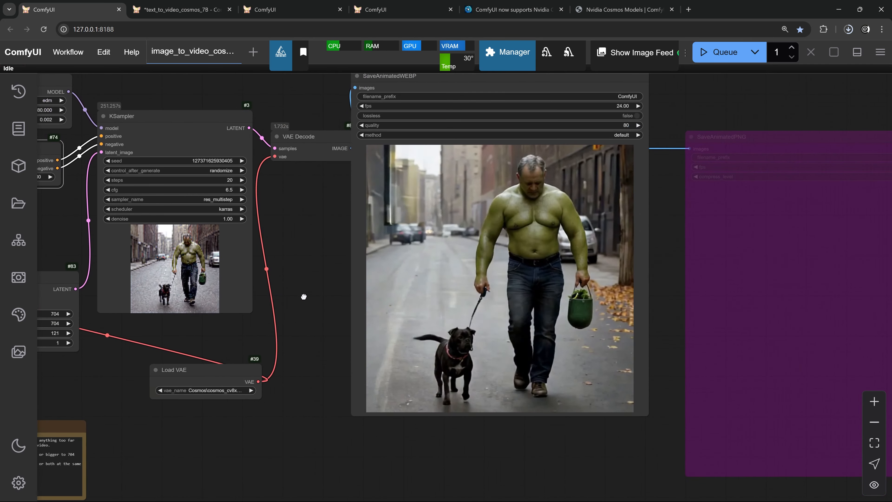
{"action": "scroll", "coordinate": [307, 289], "scroll_direction": "up", "scroll_amount": 3}
{"action": "scroll", "coordinate": [290, 371], "scroll_direction": "down", "scroll_amount": 3}
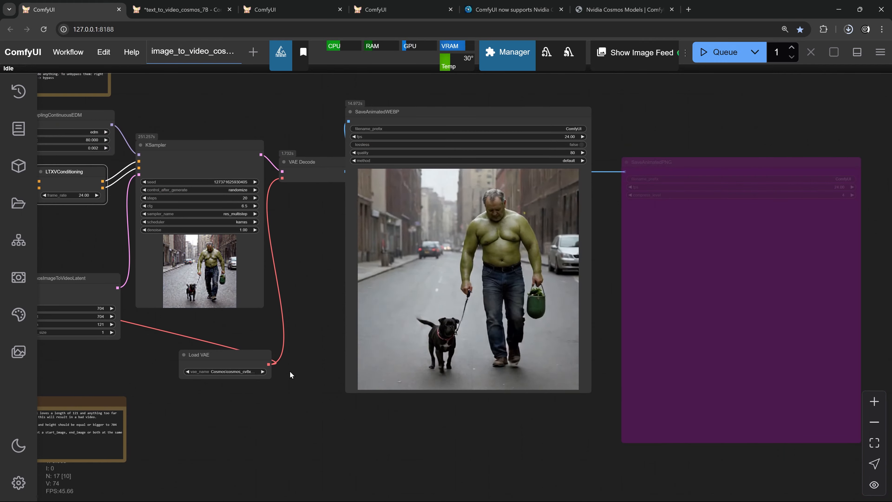
- Examine the source picture in the Load Image node of the image-to-video workflow
{"action": "scroll", "coordinate": [324, 365], "scroll_direction": "up", "scroll_amount": 2}
{"action": "scroll", "coordinate": [324, 379], "scroll_direction": "down", "scroll_amount": 3}
{"action": "left_click_drag", "start_coordinate": [325, 381], "coordinate": [808, 276]}
{"action": "left_click_drag", "start_coordinate": [358, 340], "coordinate": [878, 336]}
{"action": "scroll", "coordinate": [482, 305], "scroll_direction": "up", "scroll_amount": 16}
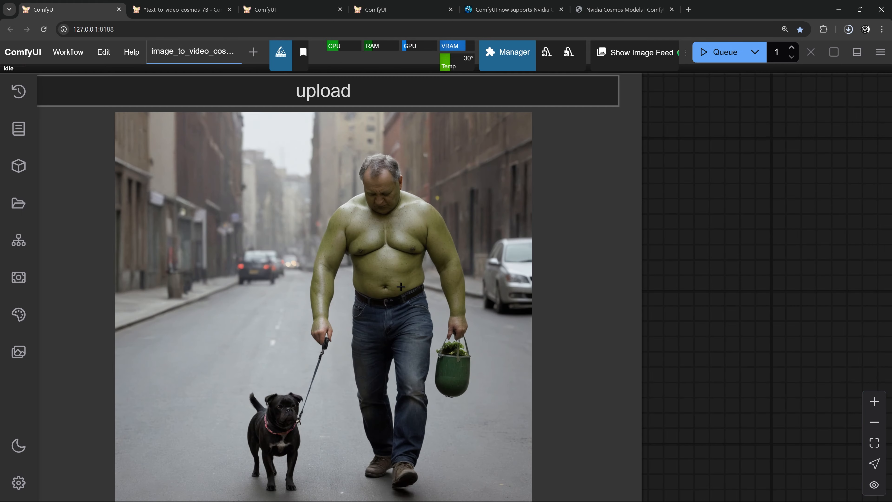
- Examine the generated video of the man walking the dog in the SaveAnimatedWEBP preview
{"action": "scroll", "coordinate": [406, 290], "scroll_direction": "down", "scroll_amount": 12}
{"action": "left_click_drag", "start_coordinate": [466, 328], "coordinate": [137, 294]}
{"action": "scroll", "coordinate": [598, 360], "scroll_direction": "down", "scroll_amount": 3}
{"action": "left_click_drag", "start_coordinate": [598, 360], "coordinate": [589, 362]}
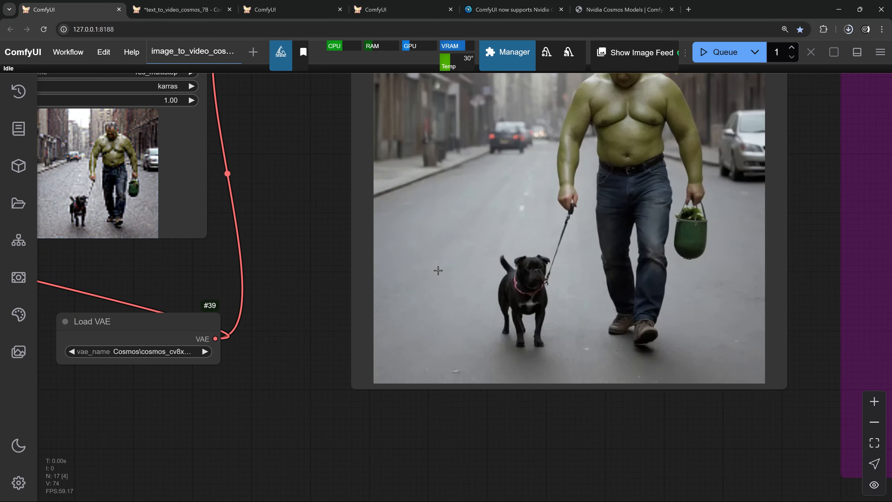
{"action": "left_click_drag", "start_coordinate": [303, 224], "coordinate": [212, 316]}
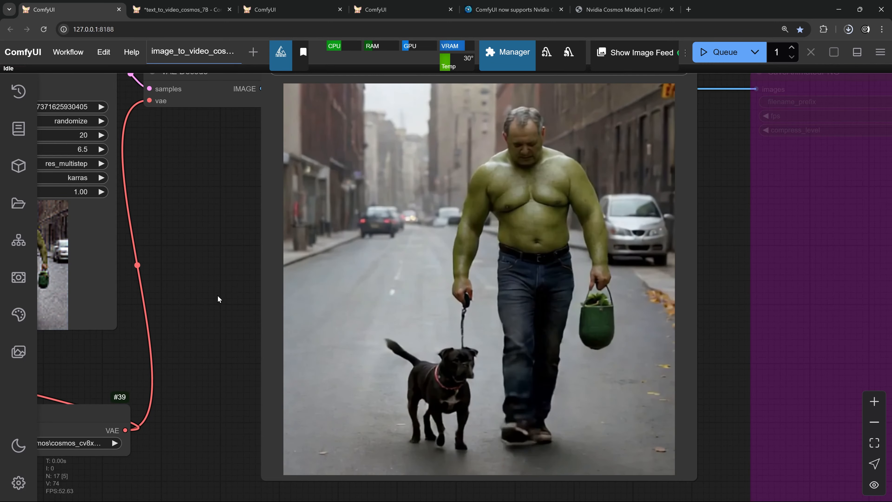
{"action": "left_click_drag", "start_coordinate": [219, 287], "coordinate": [253, 358]}
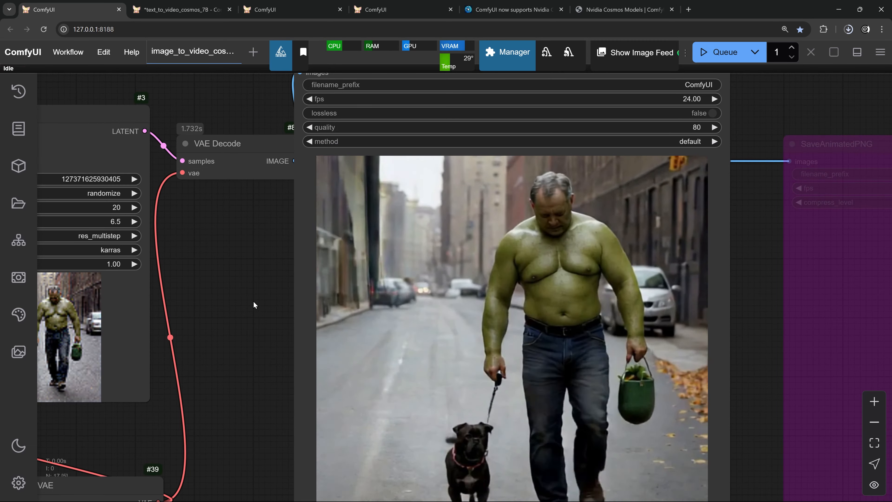
{"action": "scroll", "coordinate": [254, 304], "scroll_direction": "down", "scroll_amount": 2}
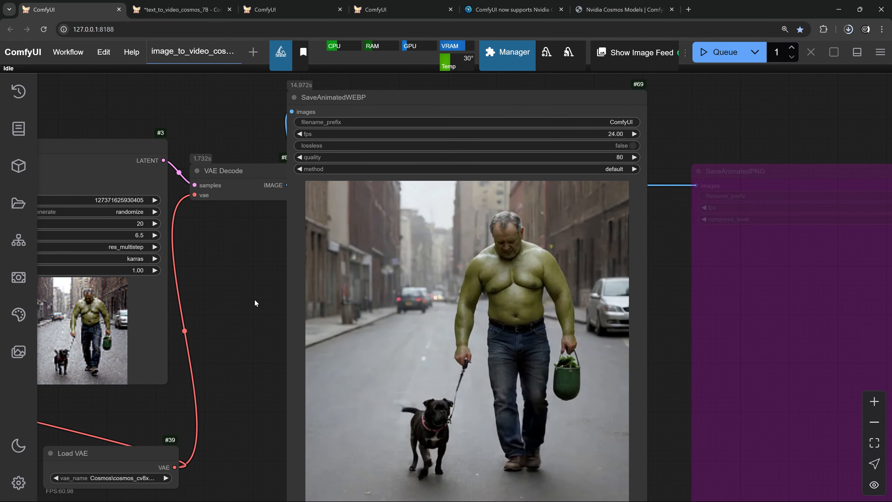
- Move the SaveAnimatedWEBP node slightly farther away from the VAE Decode node
{"action": "left_click_drag", "start_coordinate": [254, 301], "coordinate": [345, 300]}
{"action": "scroll", "coordinate": [326, 284], "scroll_direction": "down", "scroll_amount": 2}
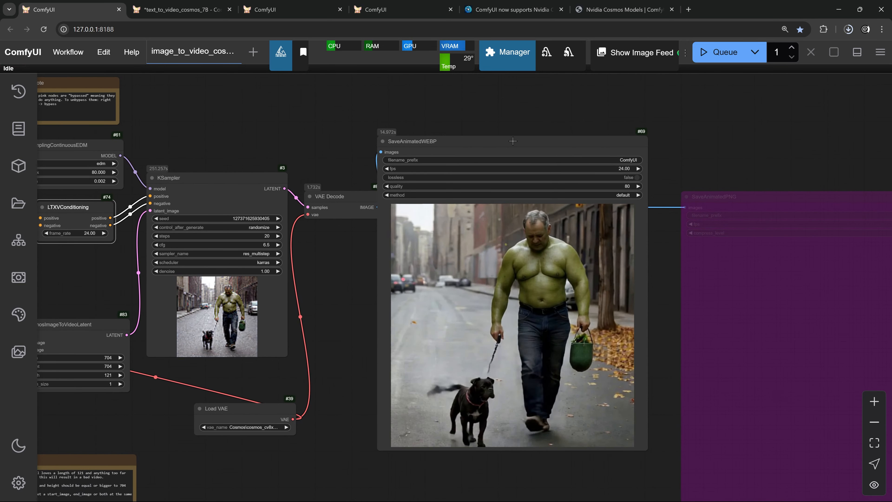
{"action": "left_click_drag", "start_coordinate": [513, 141], "coordinate": [546, 146]}
- Move the CosmosImageToVideoLatent node slightly lower and examine its start_image and end_image inputs
{"action": "left_click_drag", "start_coordinate": [358, 284], "coordinate": [707, 294]}
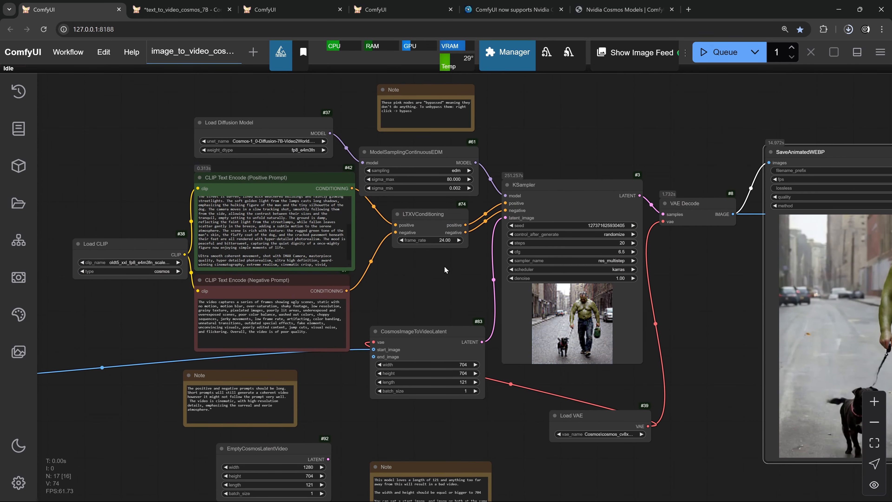
{"action": "scroll", "coordinate": [492, 158], "scroll_direction": "up", "scroll_amount": 6}
{"action": "left_click_drag", "start_coordinate": [521, 174], "coordinate": [515, 194]}
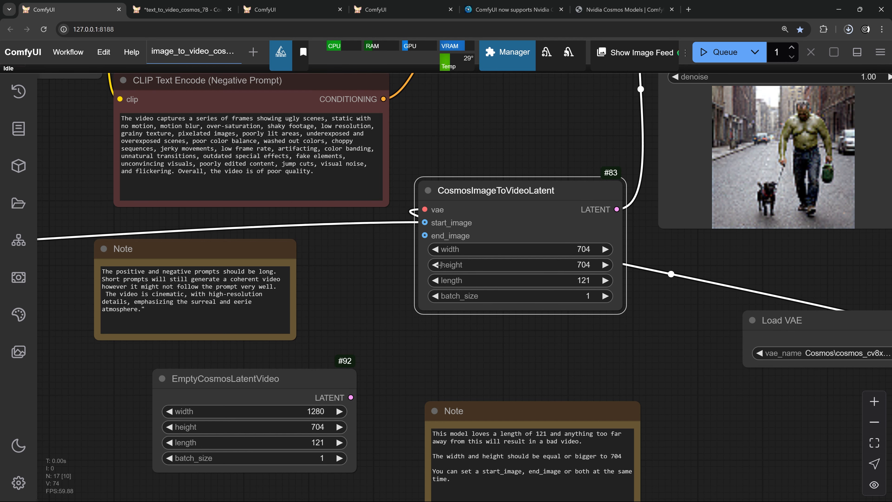
- Switch to the text_to_video_cosmos_7B workflow and move the golden bird's Load Image node up beside the robot's Load Image node
{"action": "left_click", "coordinate": [202, 14]}
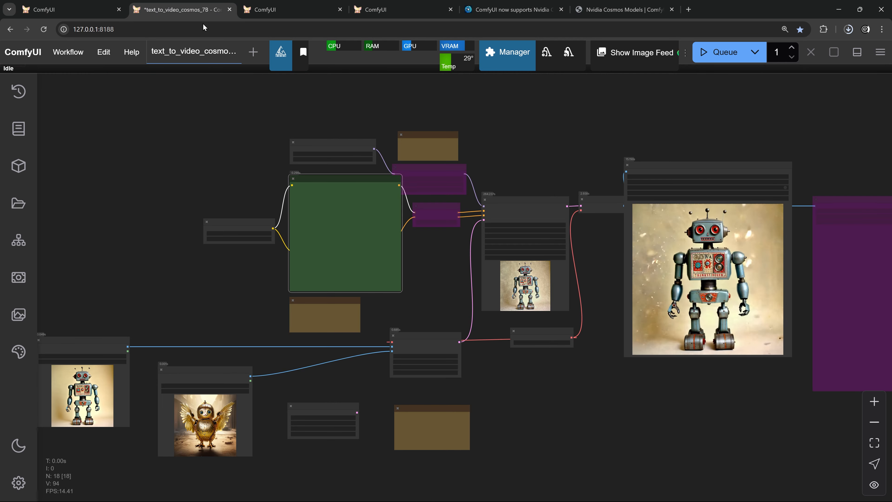
{"action": "left_click_drag", "start_coordinate": [646, 414], "coordinate": [882, 332]}
{"action": "scroll", "coordinate": [398, 325], "scroll_direction": "up", "scroll_amount": 8}
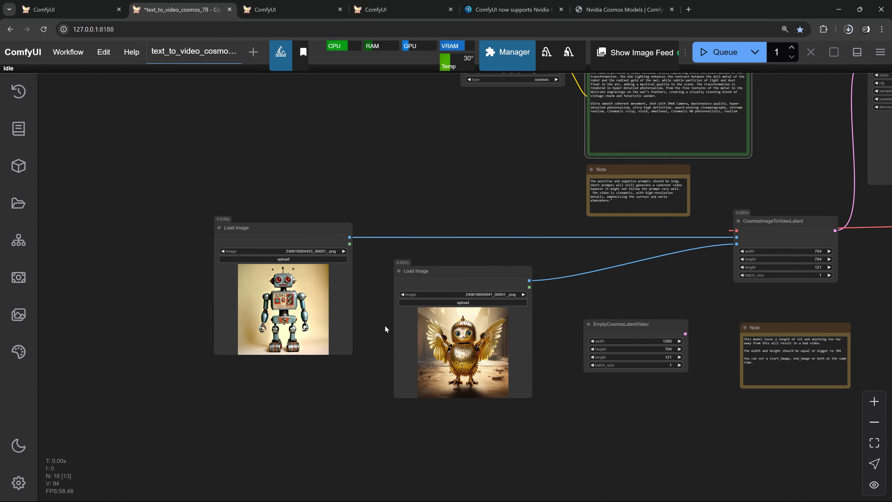
{"action": "left_click_drag", "start_coordinate": [457, 261], "coordinate": [432, 225]}
{"action": "scroll", "coordinate": [422, 232], "scroll_direction": "up", "scroll_amount": 7}
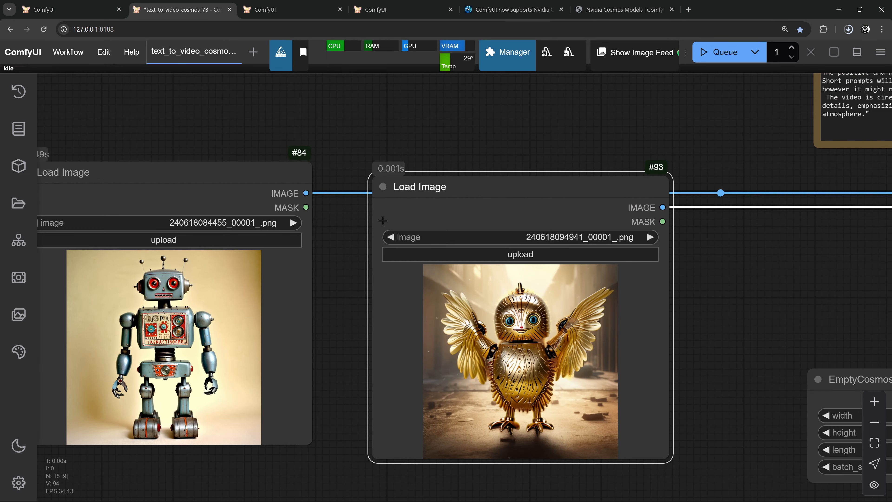
{"action": "scroll", "coordinate": [411, 267], "scroll_direction": "down", "scroll_amount": 3}
{"action": "left_click_drag", "start_coordinate": [406, 283], "coordinate": [470, 211]}
{"action": "scroll", "coordinate": [488, 204], "scroll_direction": "down", "scroll_amount": 2}
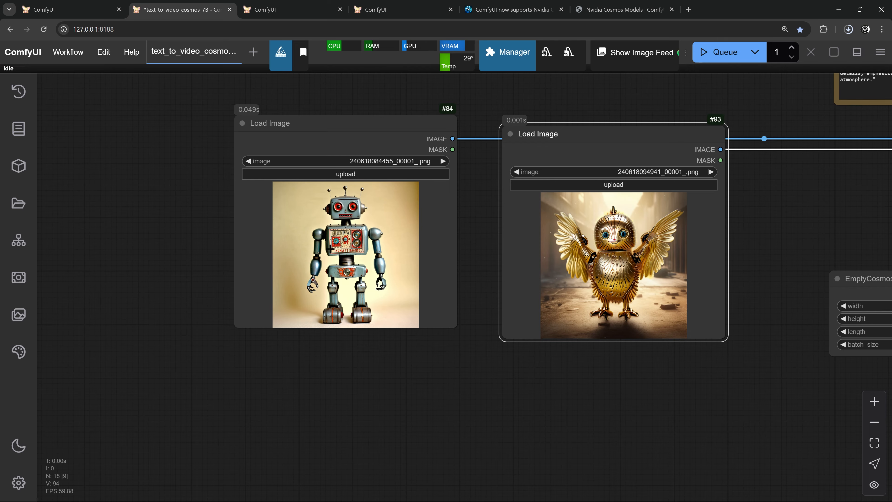
- Examine the robot-to-bird transformation video in the SaveAnimatedWEBP preview
{"action": "left_click_drag", "start_coordinate": [790, 221], "coordinate": [691, 238]}
{"action": "scroll", "coordinate": [752, 235], "scroll_direction": "down", "scroll_amount": 4}
{"action": "left_click_drag", "start_coordinate": [857, 271], "coordinate": [104, 365]}
{"action": "scroll", "coordinate": [104, 365], "scroll_direction": "down", "scroll_amount": 3}
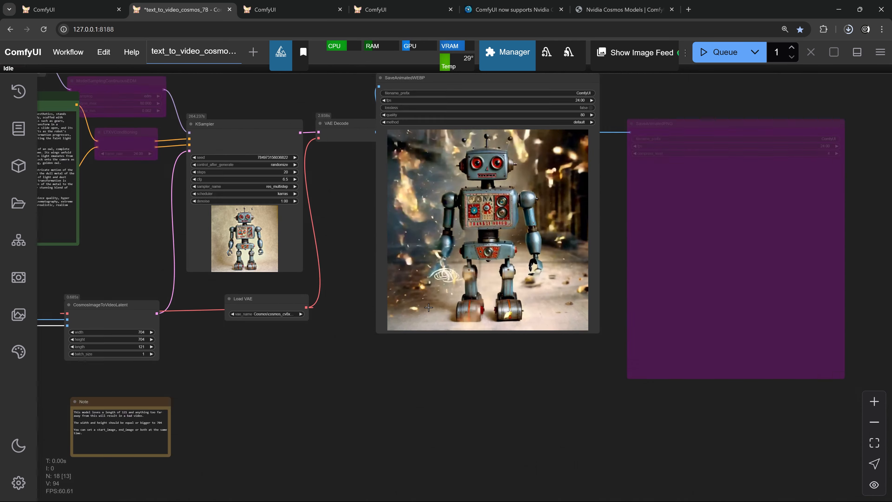
{"action": "scroll", "coordinate": [435, 168], "scroll_direction": "up", "scroll_amount": 5}
{"action": "scroll", "coordinate": [251, 356], "scroll_direction": "down", "scroll_amount": 1}
{"action": "left_click_drag", "start_coordinate": [248, 328], "coordinate": [229, 347]}
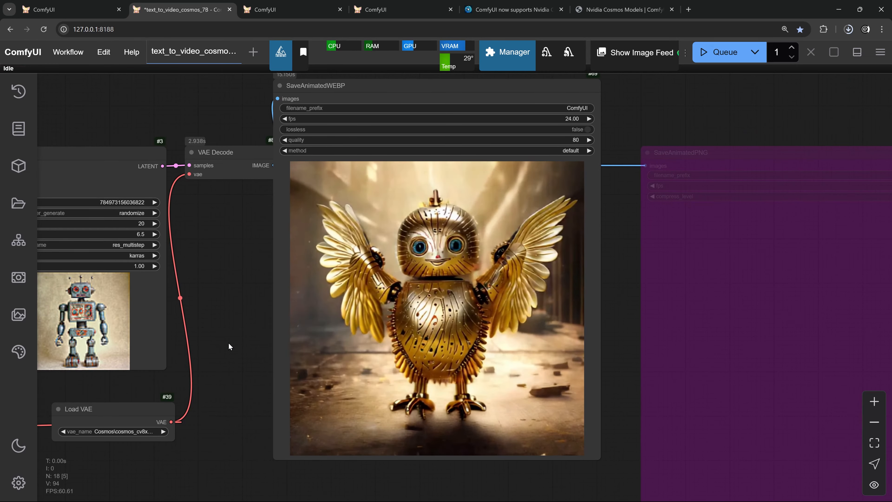
- Switch back to the image-to-video workflow and move the Load VAE node slightly lower
{"action": "left_click", "coordinate": [72, 13]}
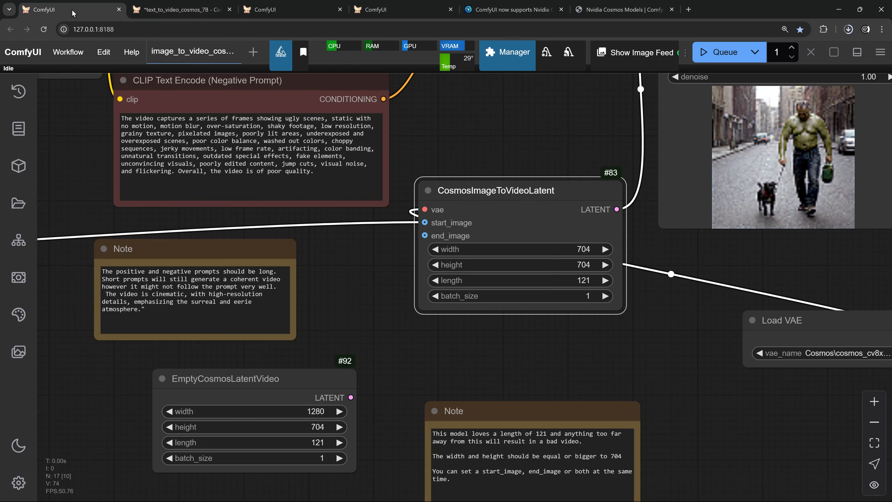
{"action": "left_click_drag", "start_coordinate": [768, 322], "coordinate": [820, 337]}
{"action": "left_click_drag", "start_coordinate": [696, 270], "coordinate": [53, 388]}
{"action": "scroll", "coordinate": [425, 375], "scroll_direction": "down", "scroll_amount": 3}
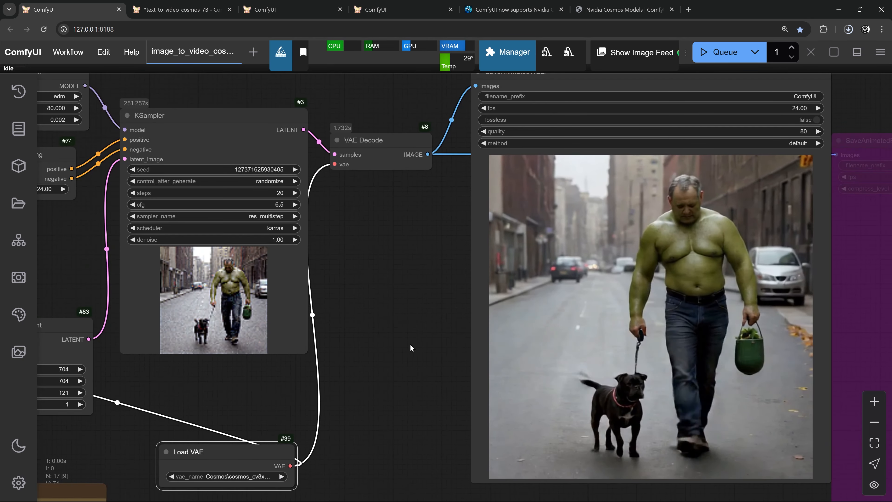
- Compare the Load Image source picture with the generated video in the SaveAnimatedWEBP preview
{"action": "left_click_drag", "start_coordinate": [412, 349], "coordinate": [314, 353]}
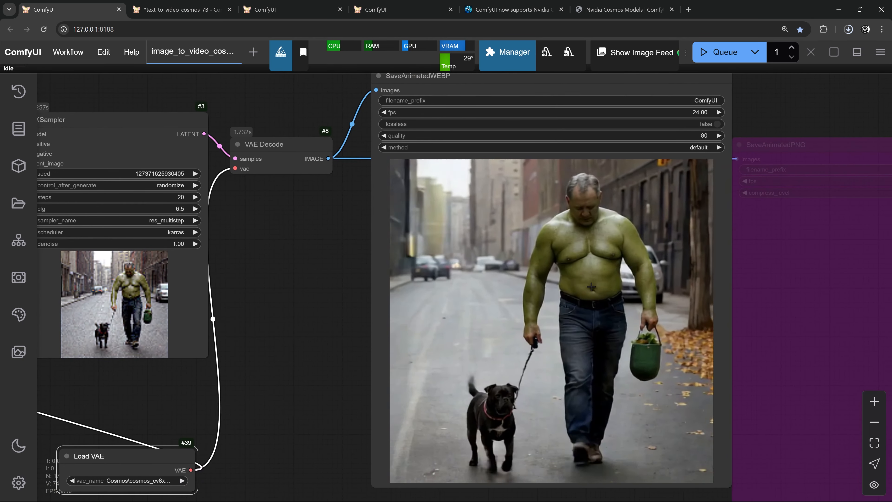
{"action": "scroll", "coordinate": [588, 284], "scroll_direction": "down", "scroll_amount": 2}
{"action": "left_click_drag", "start_coordinate": [358, 352], "coordinate": [373, 345]}
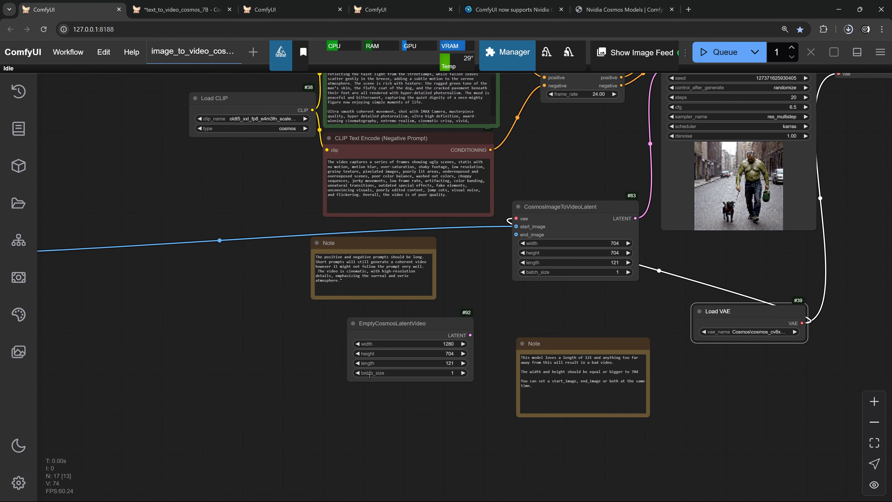
{"action": "left_click_drag", "start_coordinate": [275, 322], "coordinate": [777, 301]}
{"action": "scroll", "coordinate": [438, 287], "scroll_direction": "down", "scroll_amount": 2}
{"action": "left_click_drag", "start_coordinate": [437, 287], "coordinate": [70, 278]}
{"action": "scroll", "coordinate": [552, 242], "scroll_direction": "up", "scroll_amount": 5}
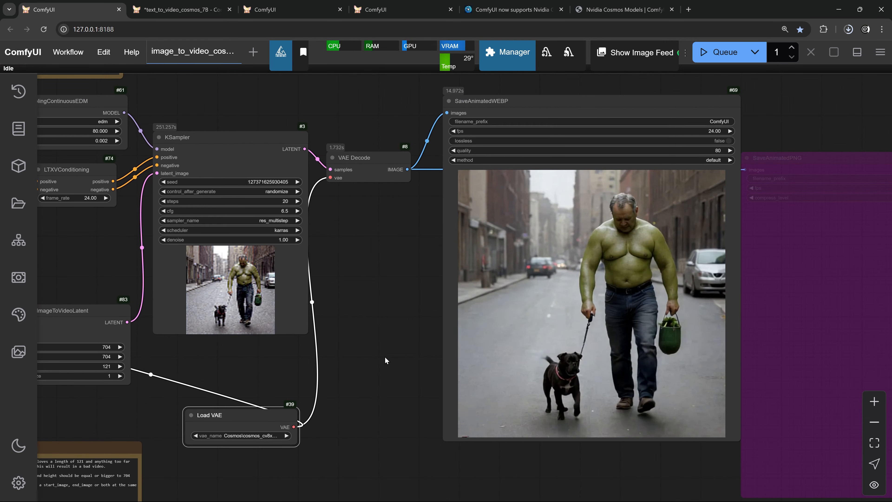
{"action": "left_click_drag", "start_coordinate": [384, 357], "coordinate": [313, 362]}
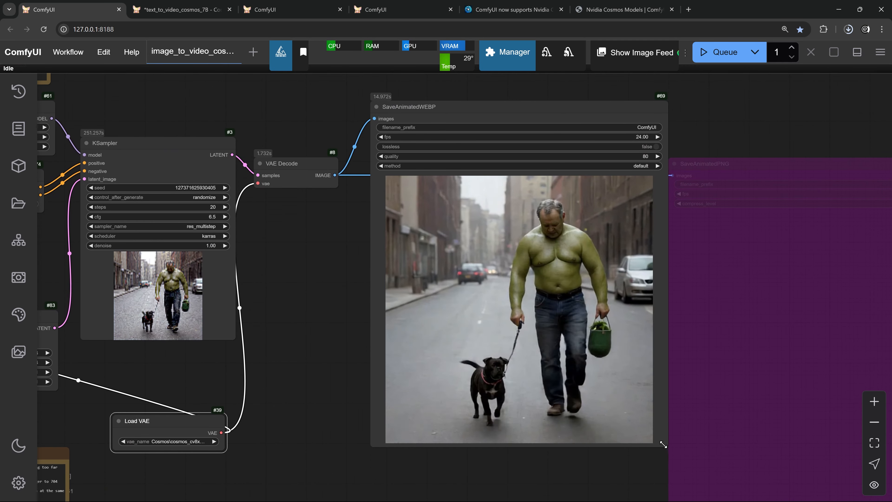
- Shrink the SaveAnimatedWEBP node, nudge it slightly lower, and examine its video preview up close
{"action": "left_click_drag", "start_coordinate": [665, 446], "coordinate": [617, 431]}
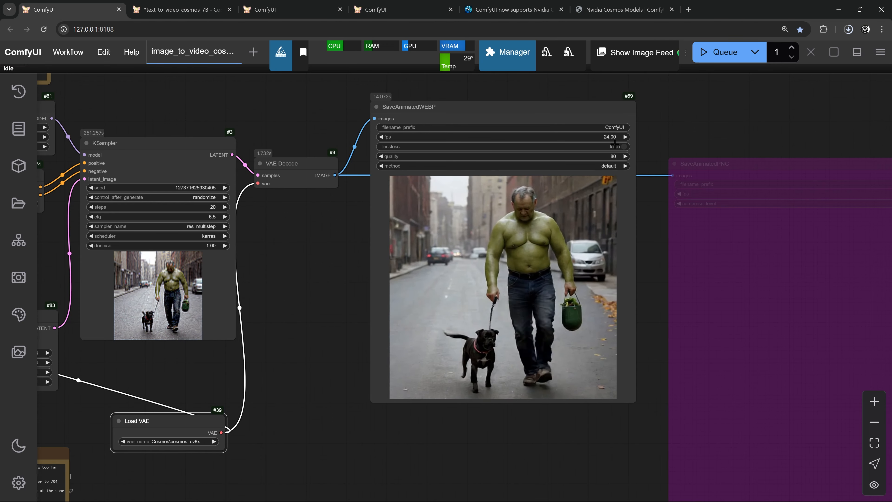
{"action": "mouse_move", "coordinate": [594, 110]}
{"action": "left_mouse_down"}
{"action": "mouse_move", "coordinate": [583, 151]}
{"action": "mouse_move", "coordinate": [588, 207]}
{"action": "mouse_move", "coordinate": [593, 114]}
{"action": "left_mouse_up"}
{"action": "scroll", "coordinate": [539, 244], "scroll_direction": "up", "scroll_amount": 4}
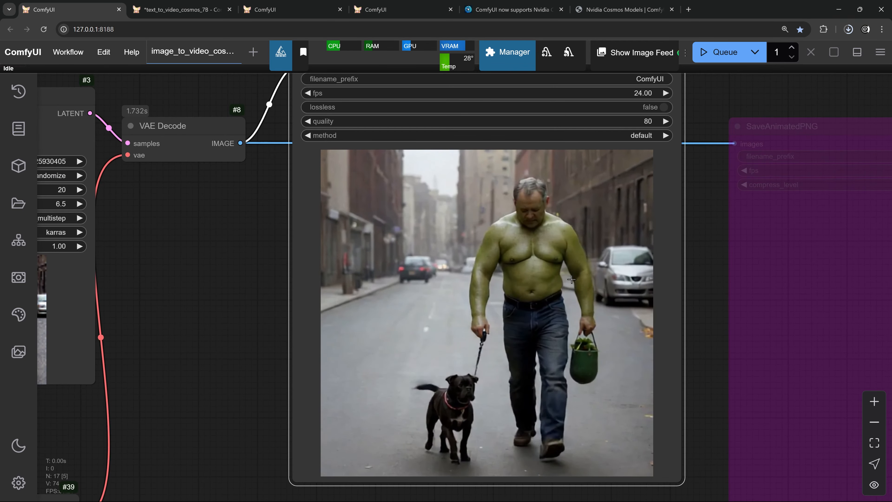
{"action": "left_click_drag", "start_coordinate": [684, 296], "coordinate": [682, 296]}
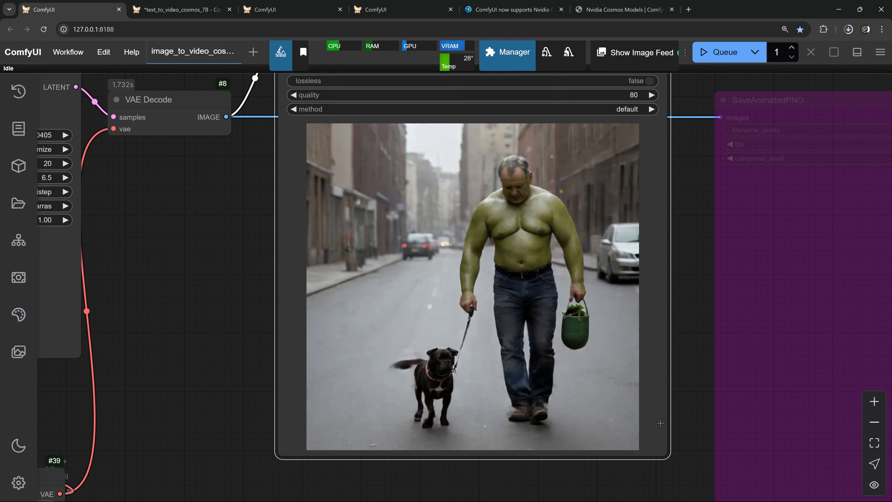
{"action": "scroll", "coordinate": [698, 401], "scroll_direction": "down", "scroll_amount": 2}
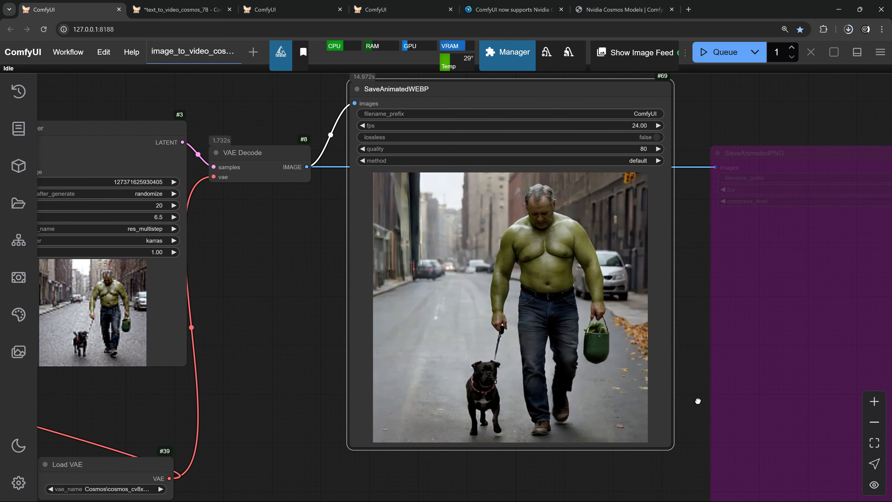